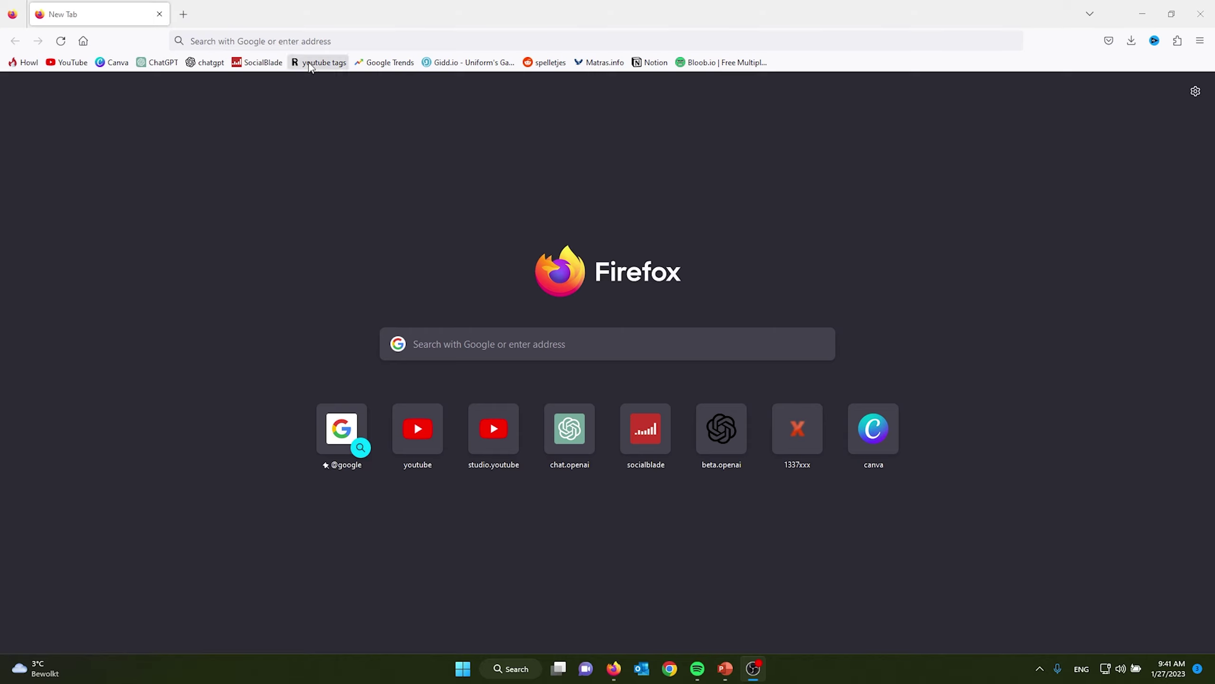
Step: Search the web for 'bluestacks' and open the official bluestacks.com site
click(280, 39)
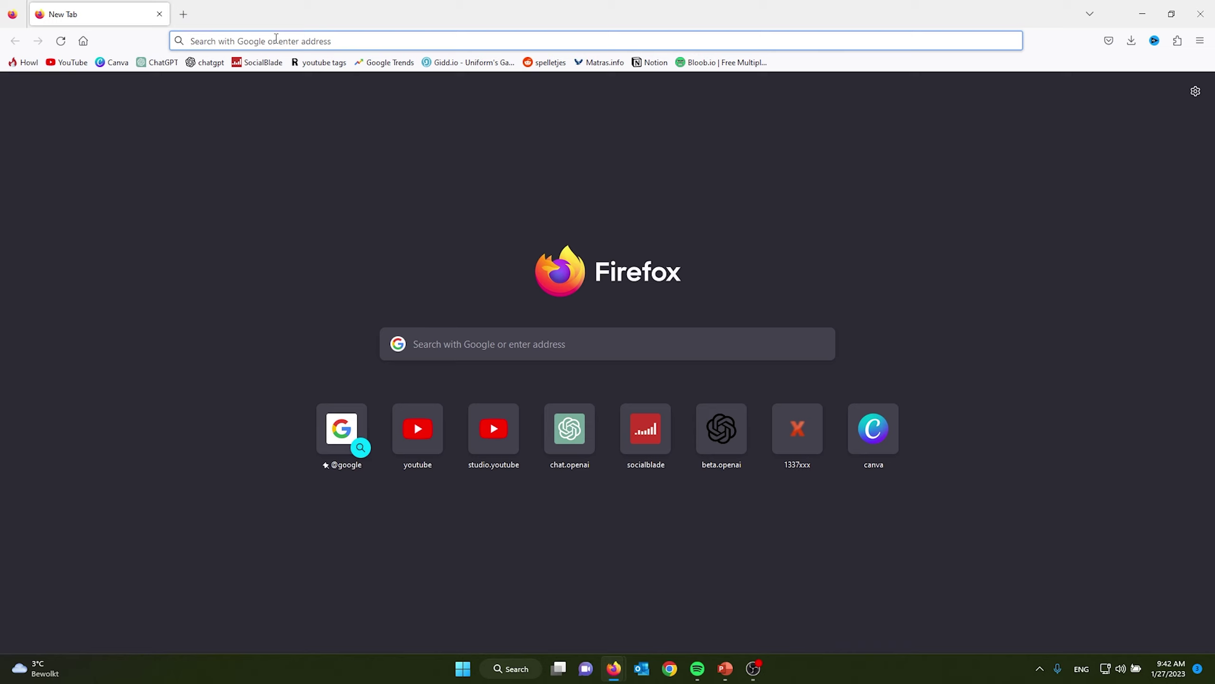
text(blues)
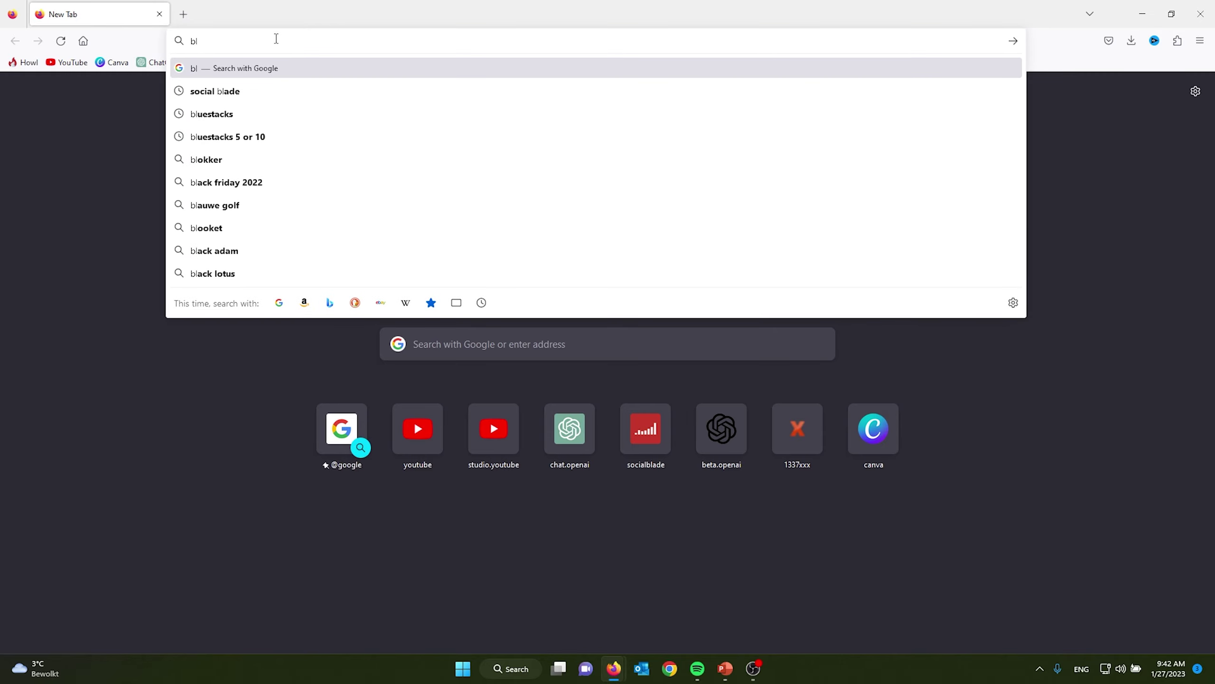
key(Down)
key(Return)
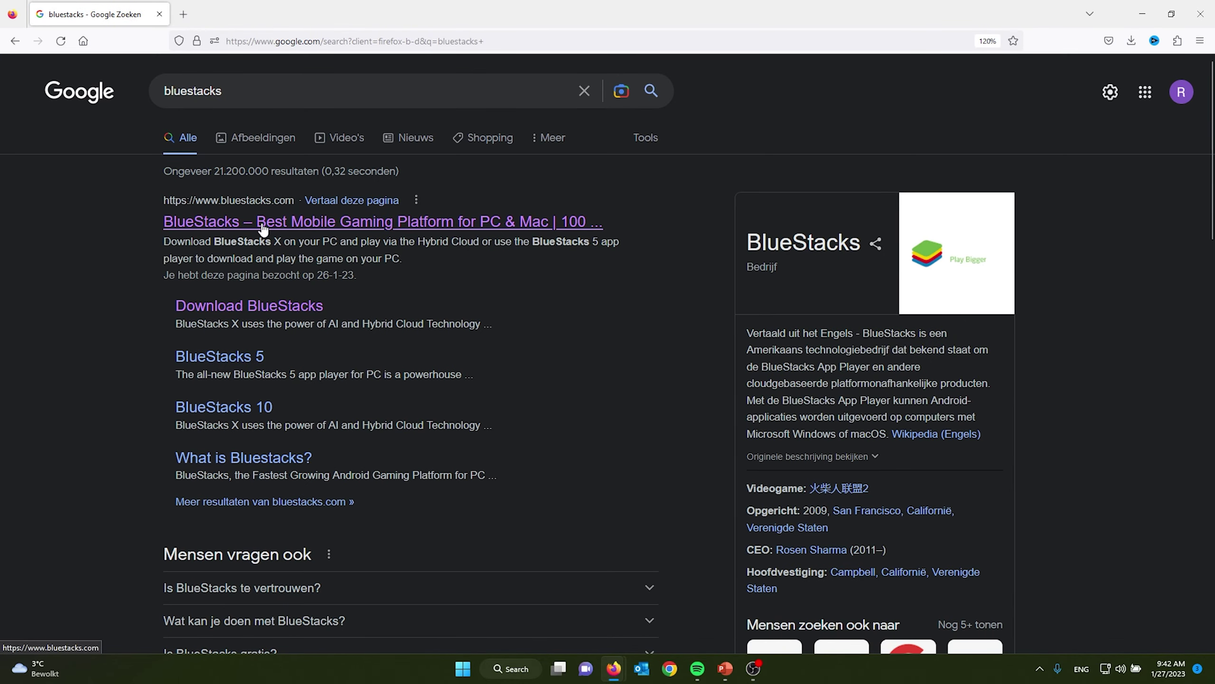
click(257, 227)
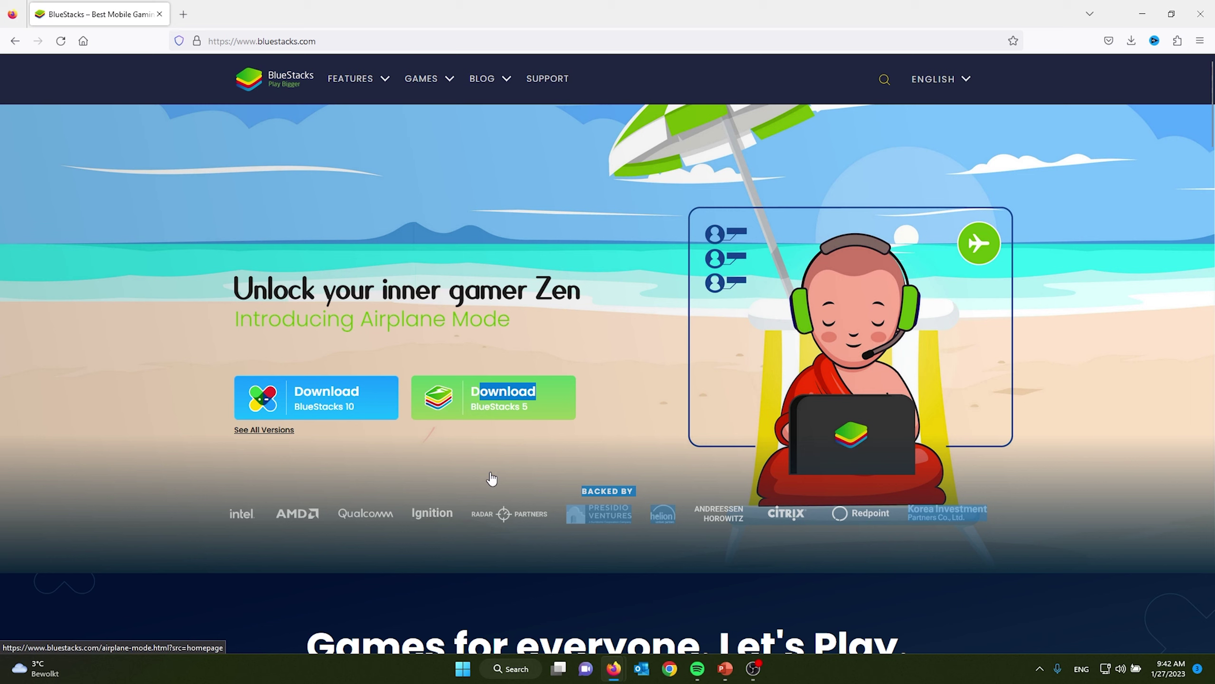
Step: Download and run the BlueStacks 5 installer, then minimize Firefox
click(460, 391)
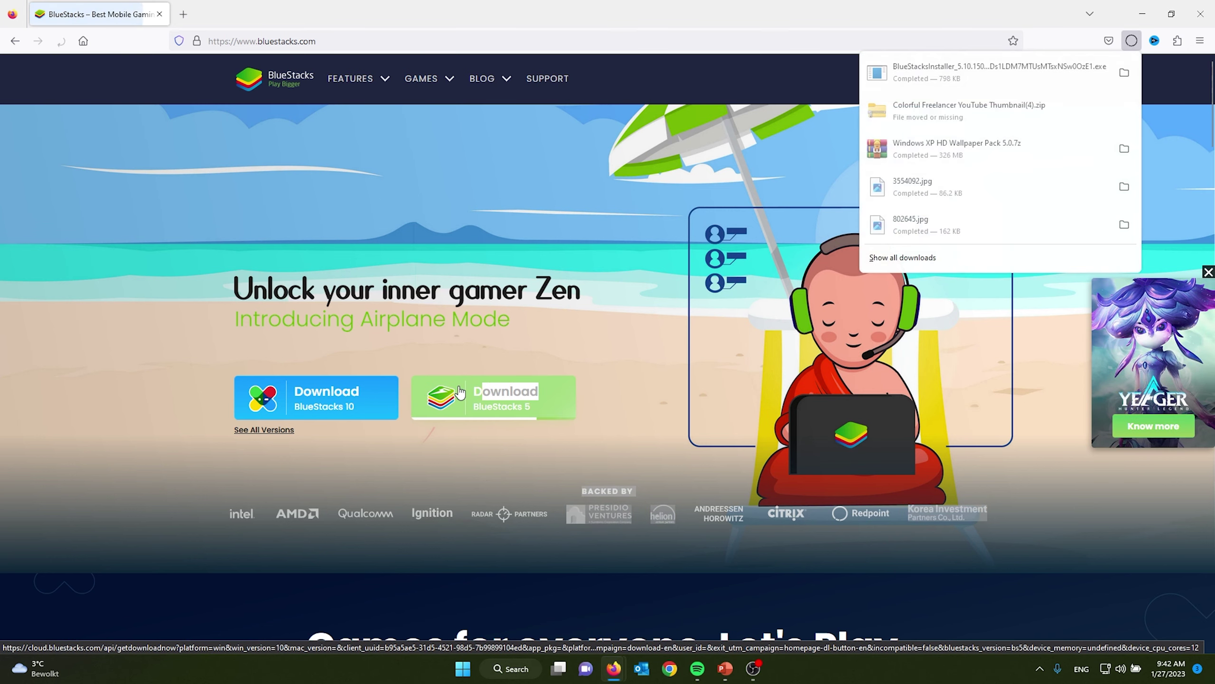
click(986, 72)
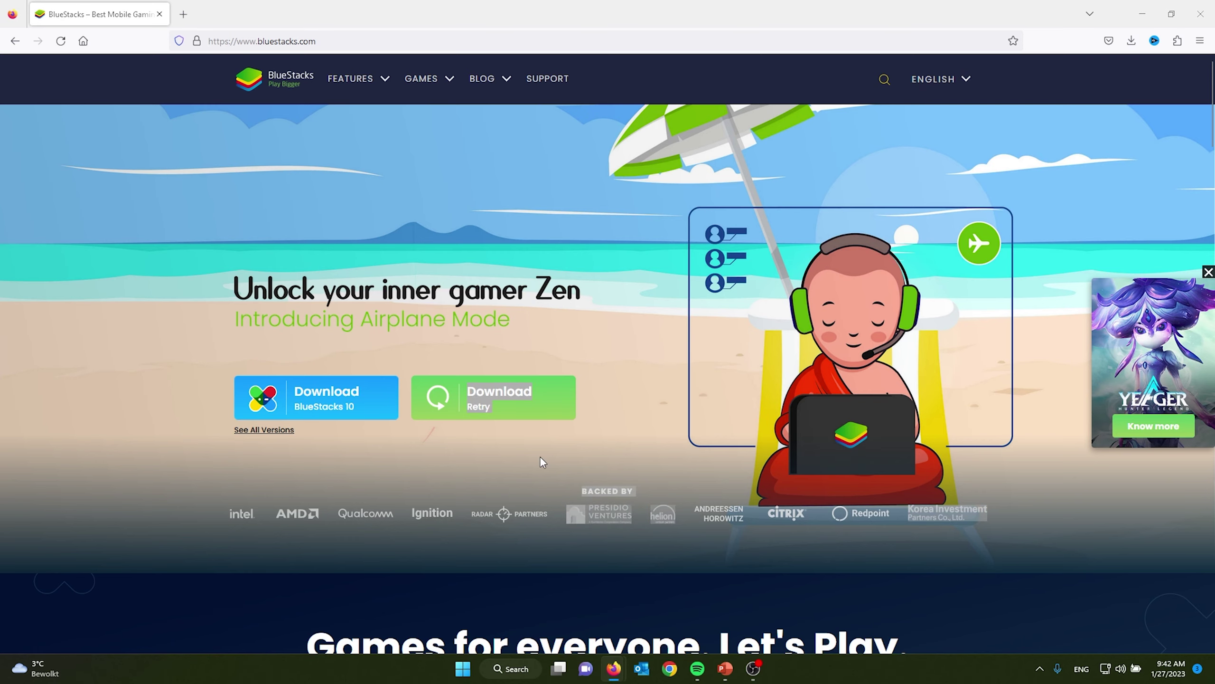
click(1150, 7)
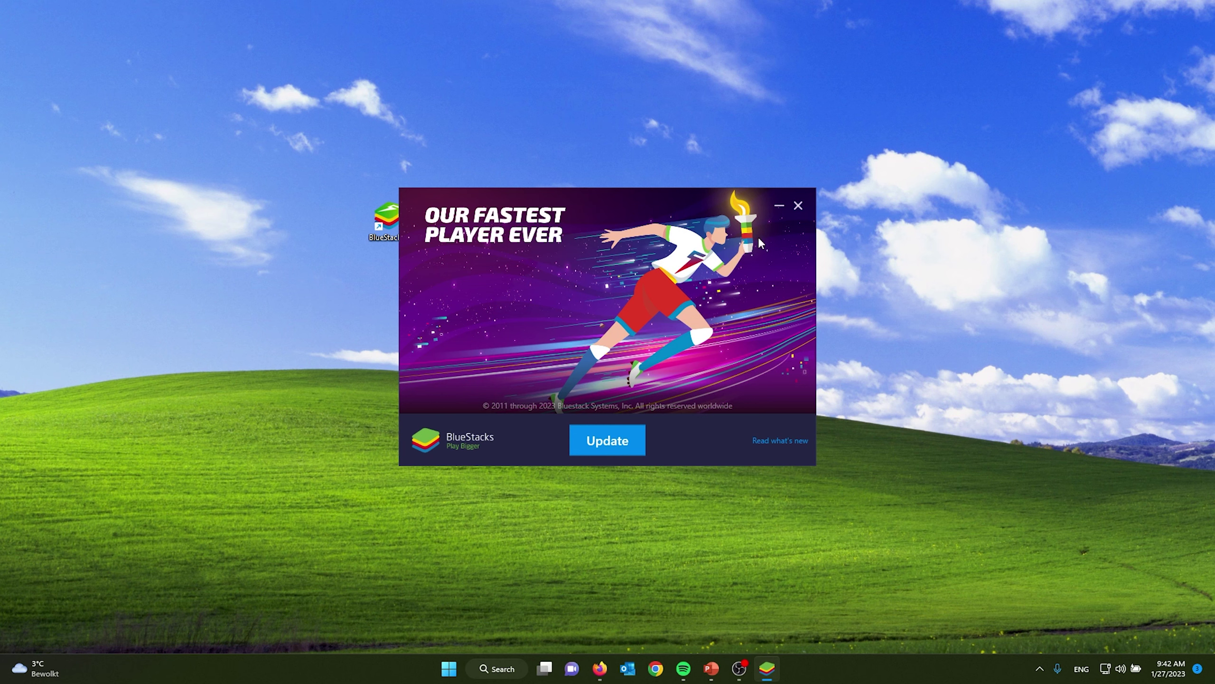
Step: Dismiss the BlueStacks update prompt and launch BlueStacks 5 from its desktop shortcut
click(797, 208)
click(390, 228)
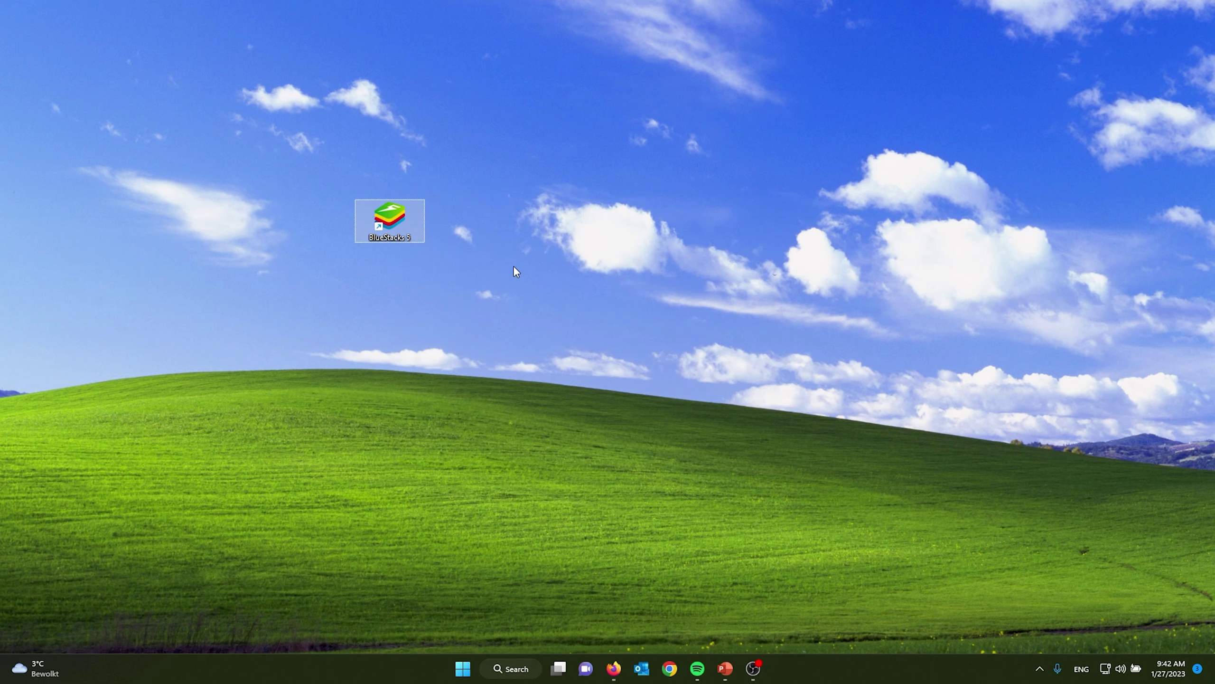
key(Return)
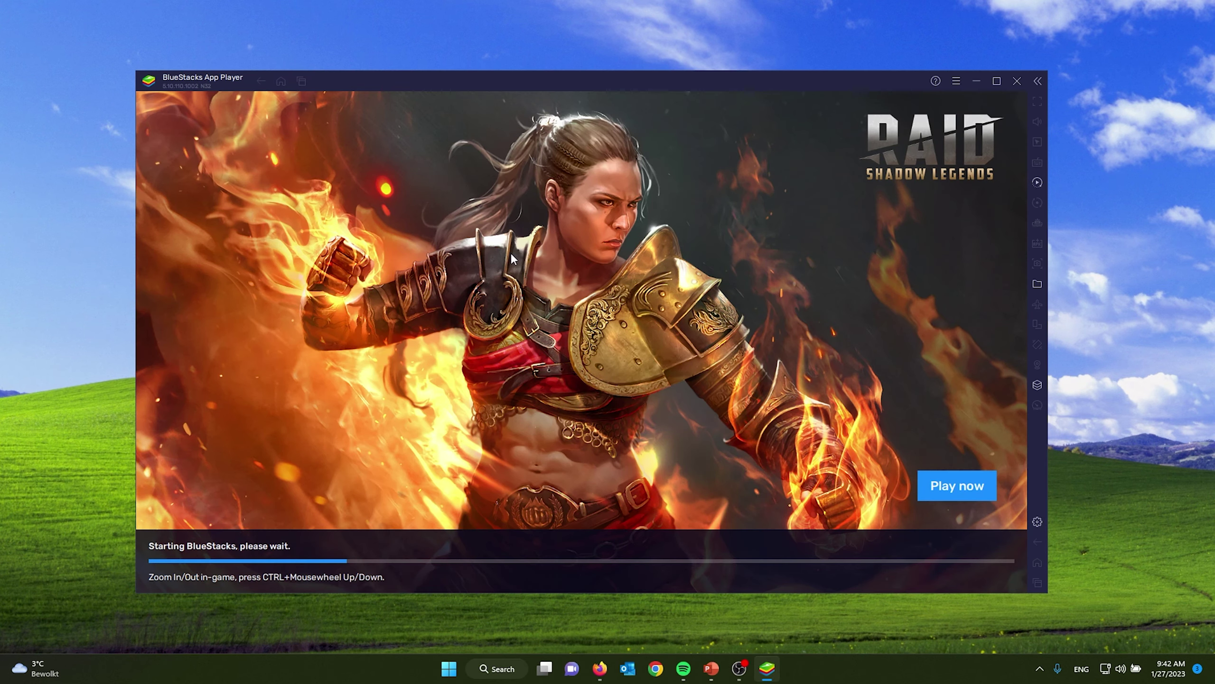
Step: Reposition the BlueStacks window on screen while the home screen loads
drag(582, 79, 617, 74)
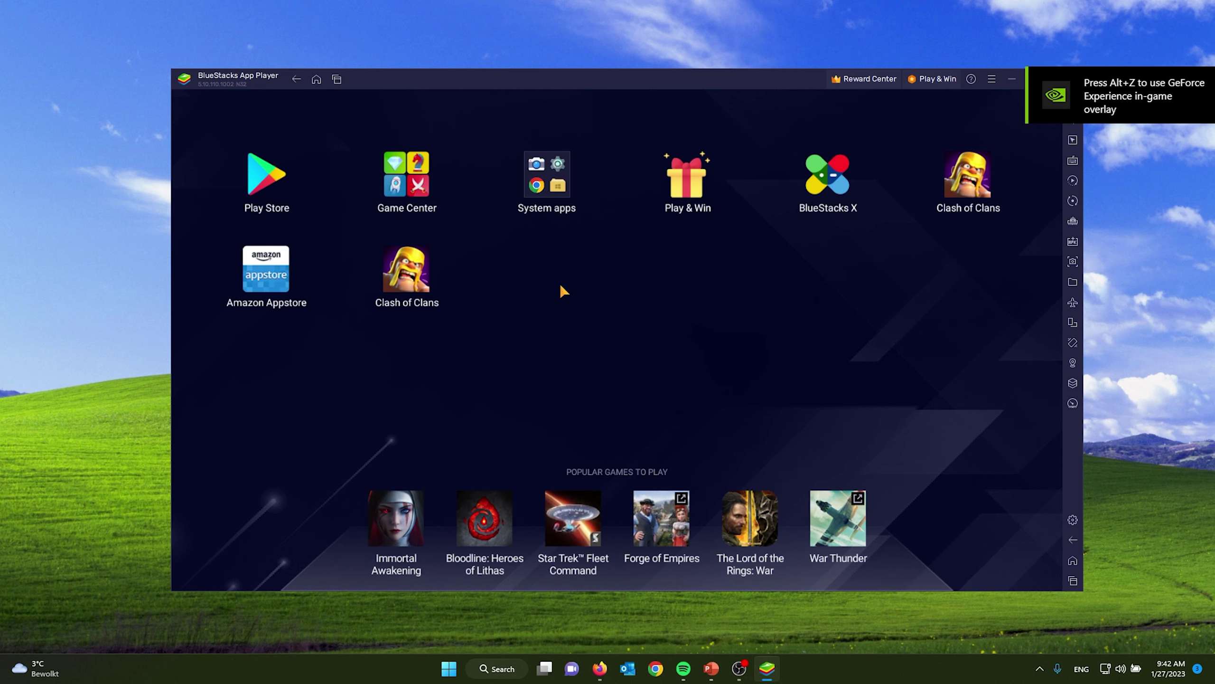
drag(769, 85, 708, 69)
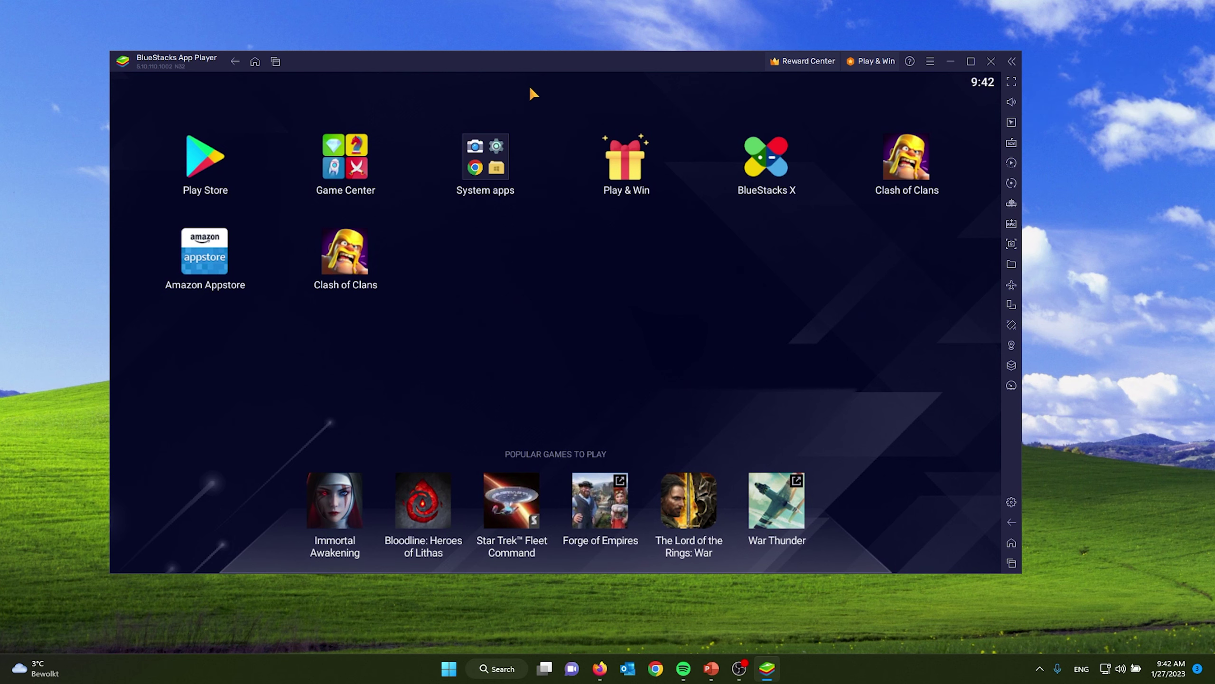
drag(538, 73, 617, 76)
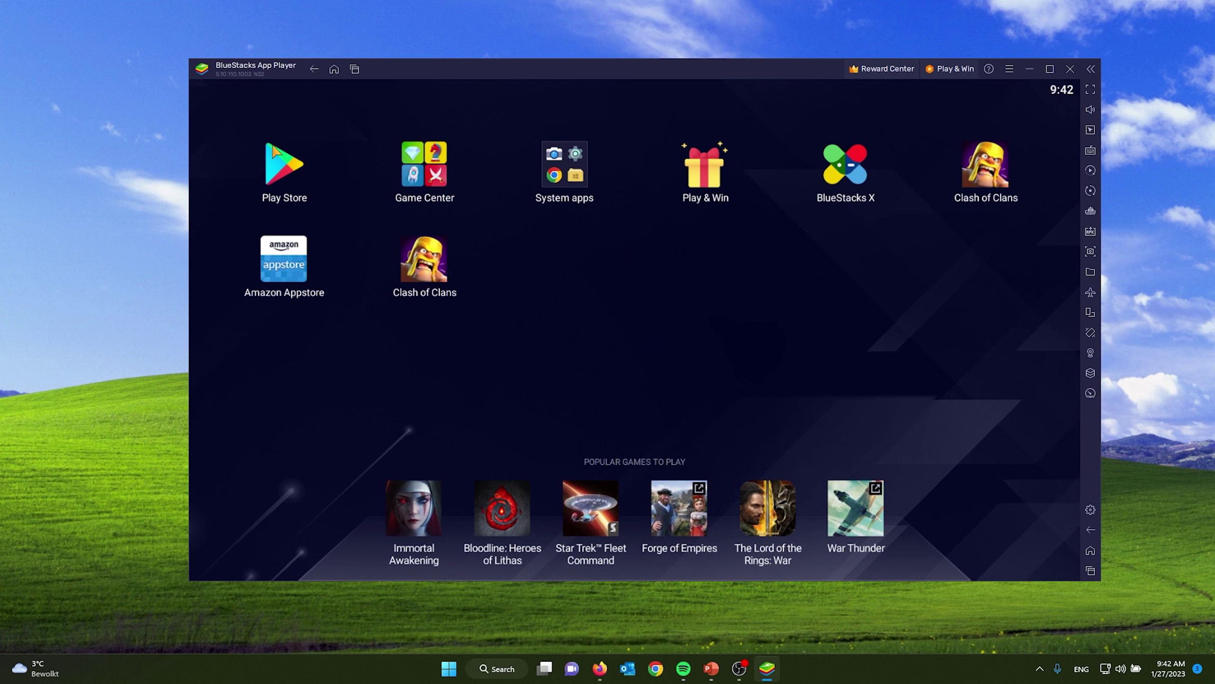
Step: Open the Play Store and search for 'call of duty'
click(287, 165)
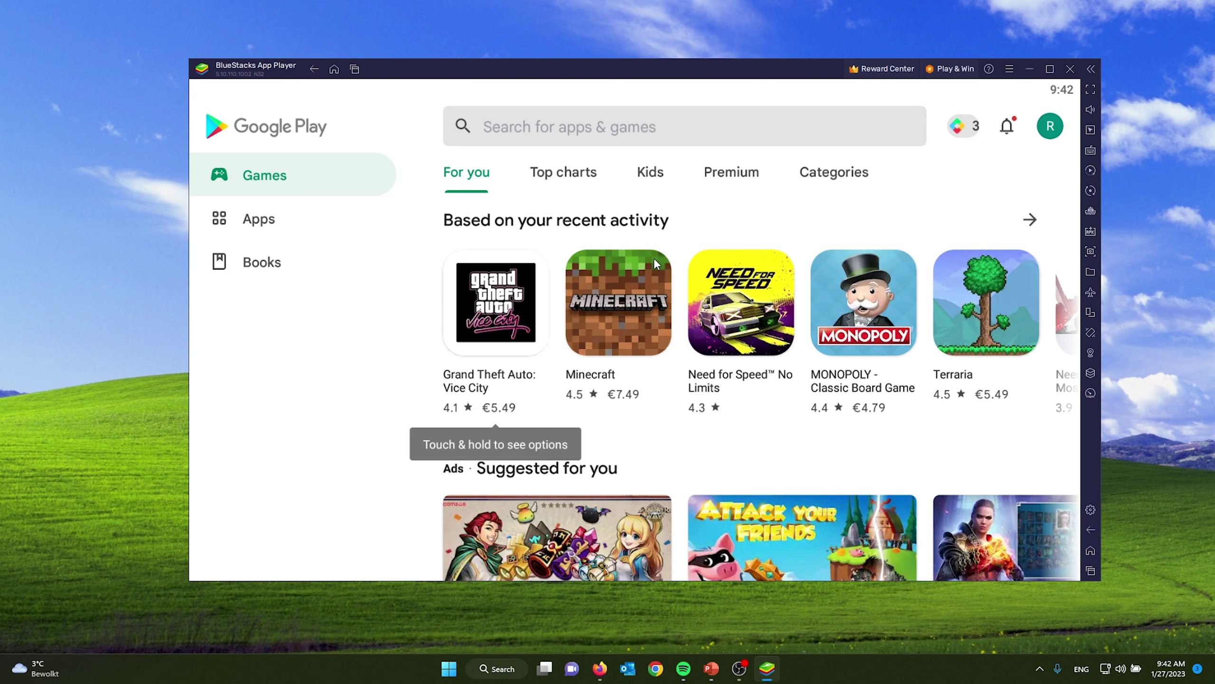
scroll(654, 259, down, 3)
scroll(654, 258, down, 5)
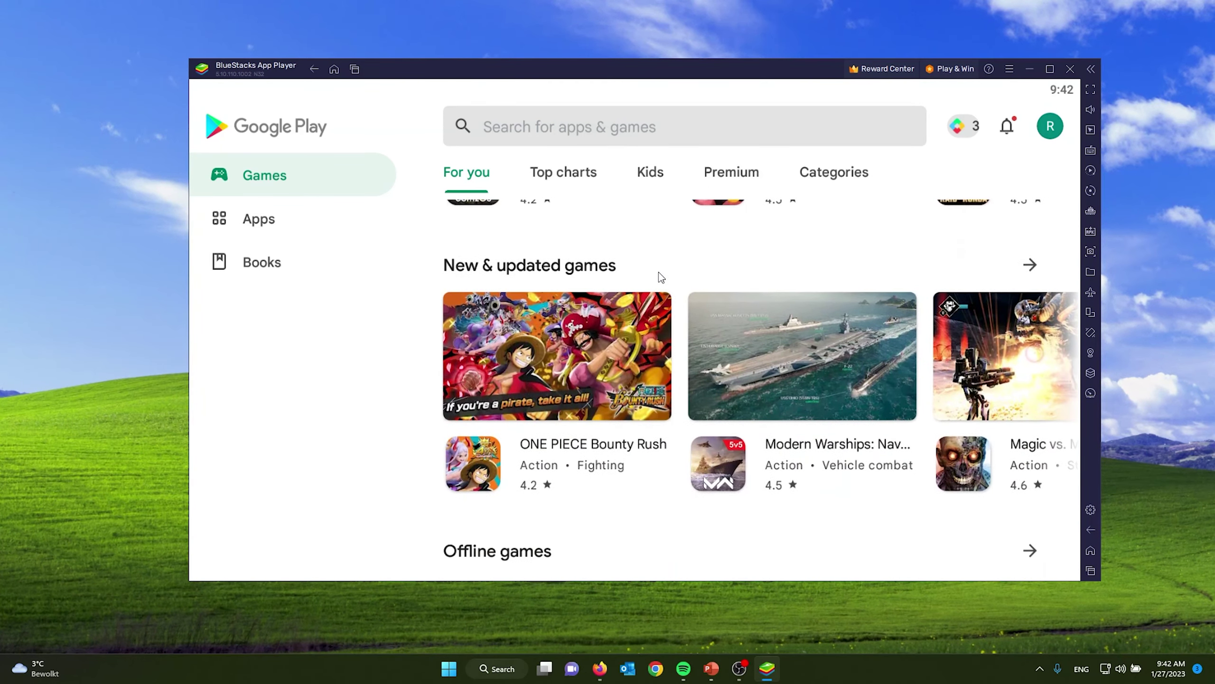
click(569, 126)
text(call)
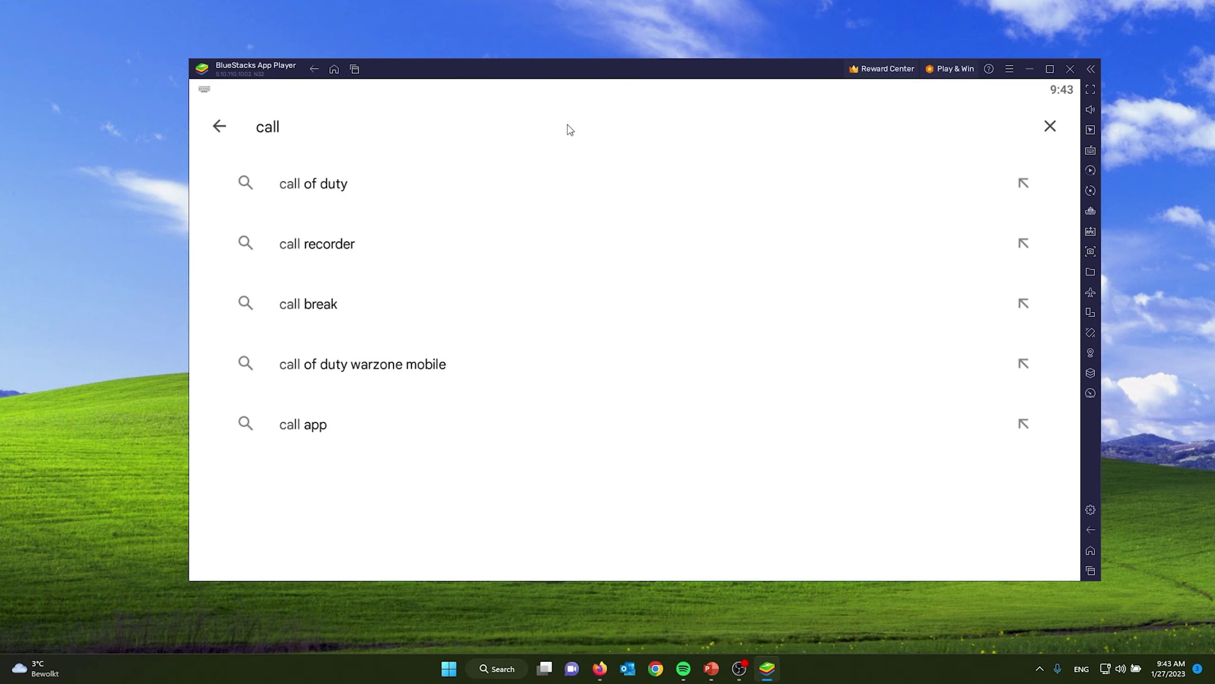
key(Down)
key(Return)
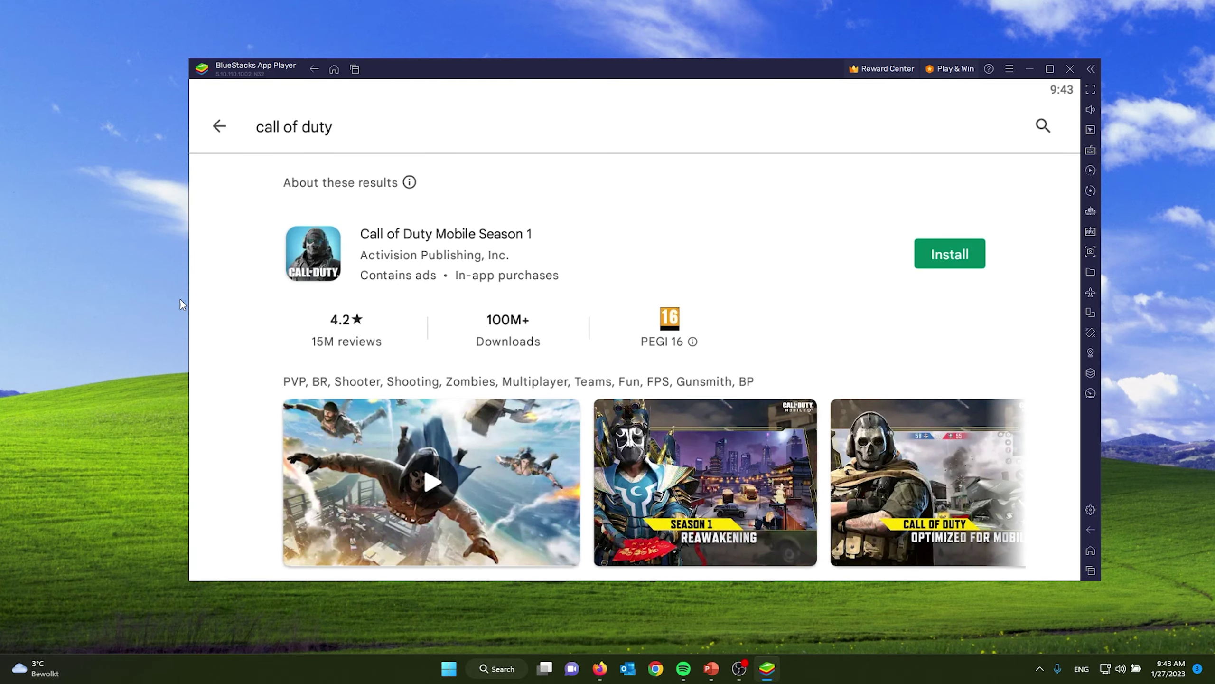
Step: Install Call of Duty Mobile Season 1 and let the 2.40 GB download start
scroll(593, 266, down, 3)
scroll(547, 329, right, 10)
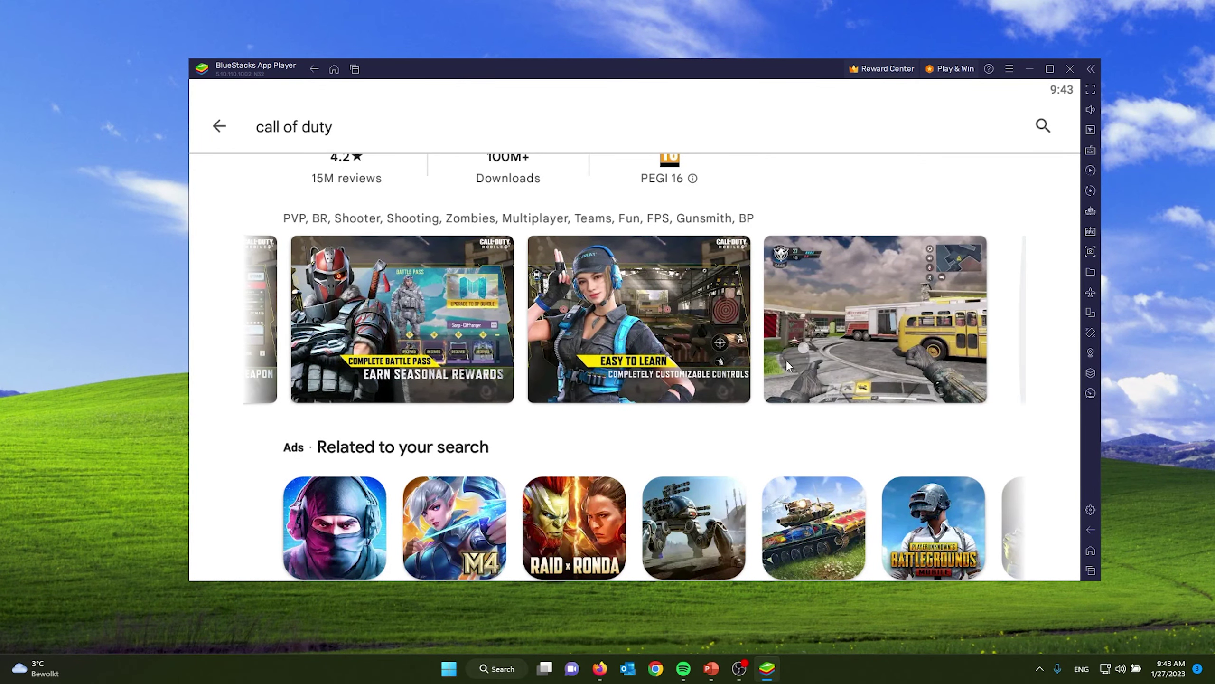
scroll(809, 304, up, 2)
scroll(805, 304, up, 2)
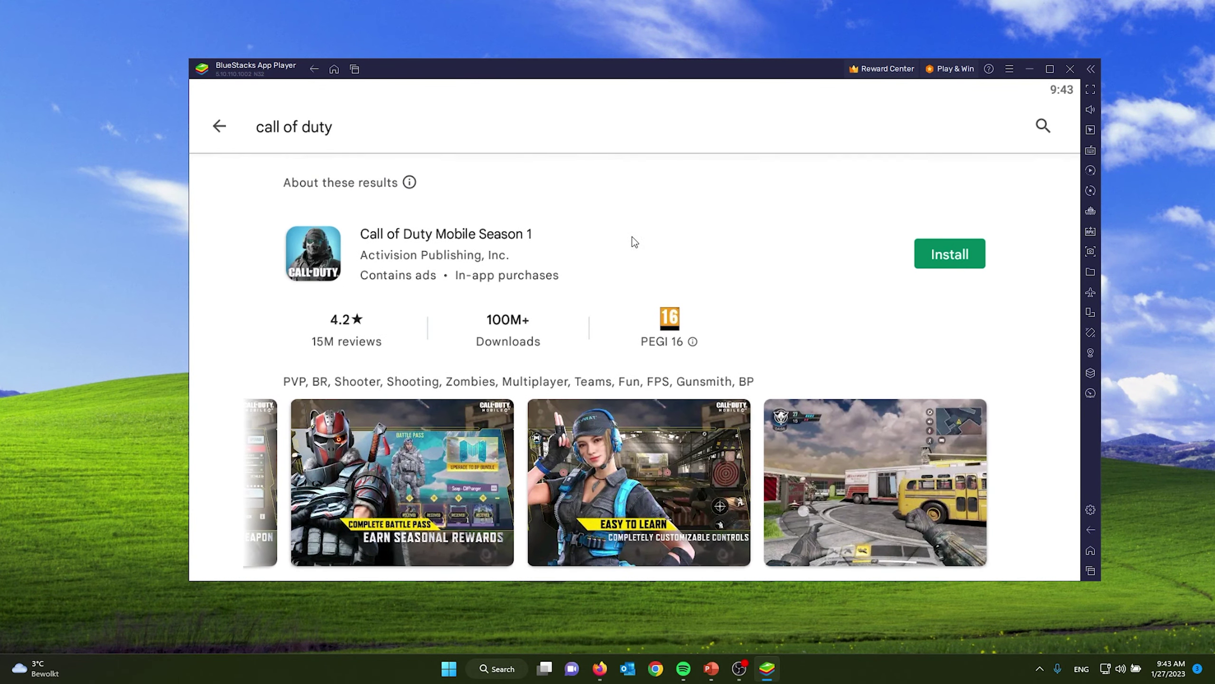
click(941, 253)
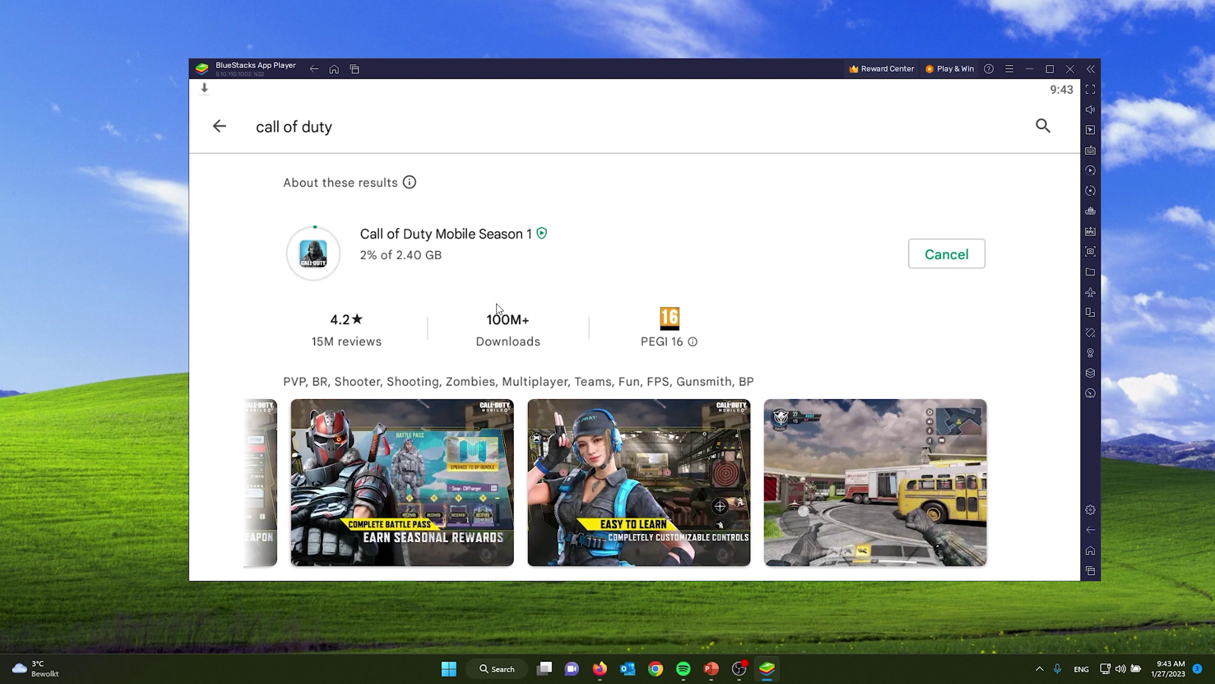
scroll(542, 198, down, 3)
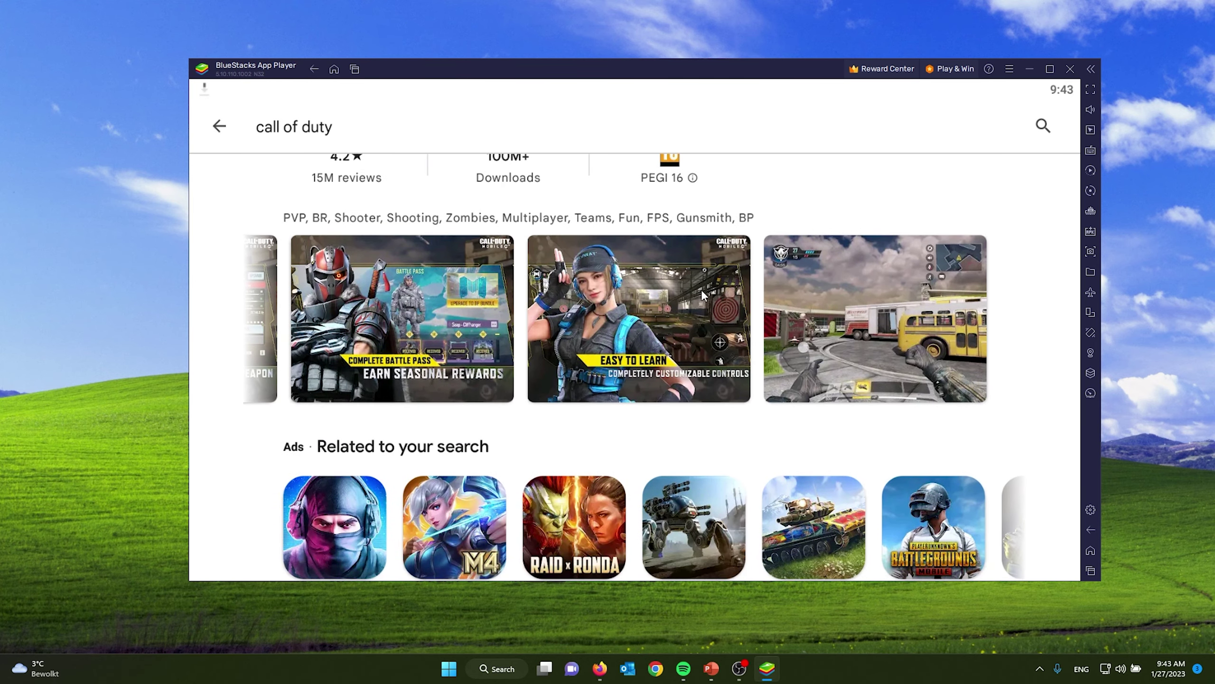
scroll(728, 328, up, 3)
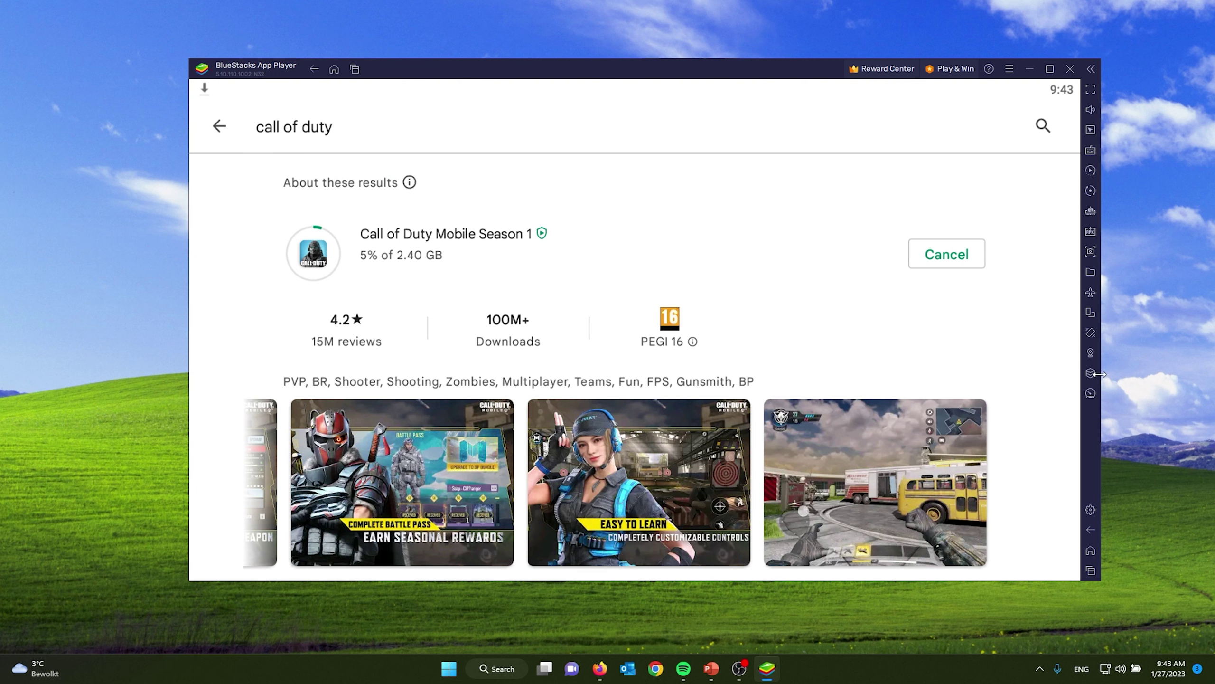
Step: In Performance settings, keep CPU at High (4 Cores) and memory at High (4 GB)
click(1090, 509)
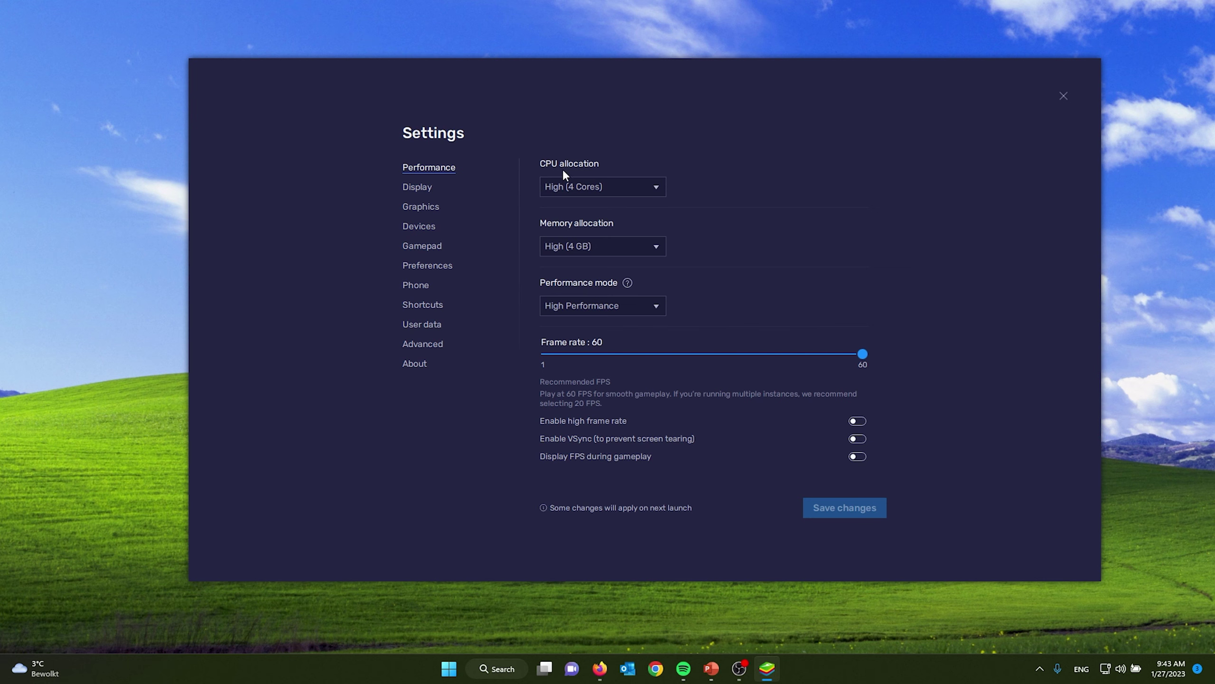
click(590, 184)
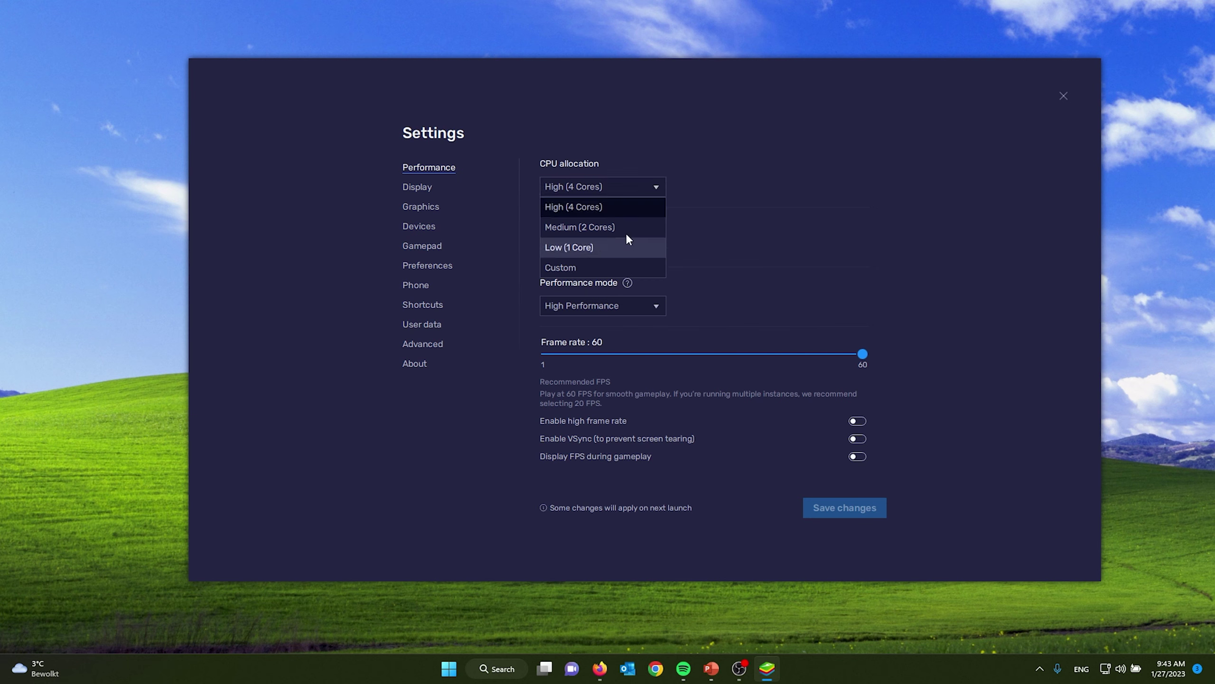
click(586, 207)
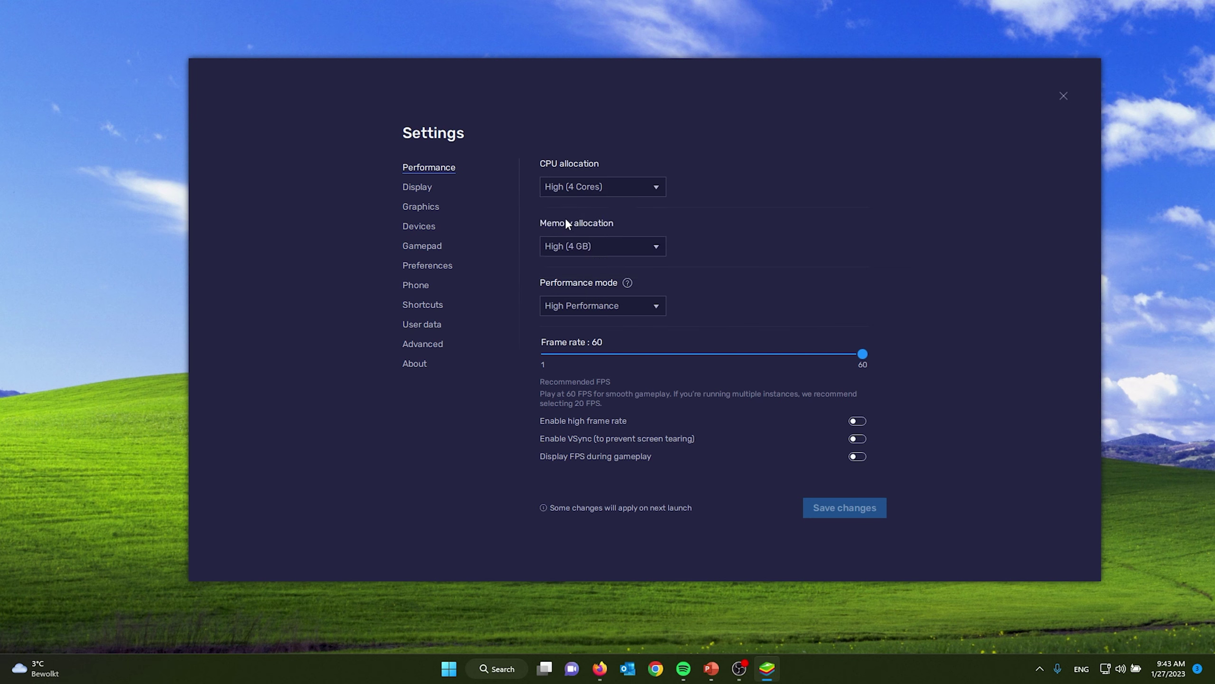
click(598, 245)
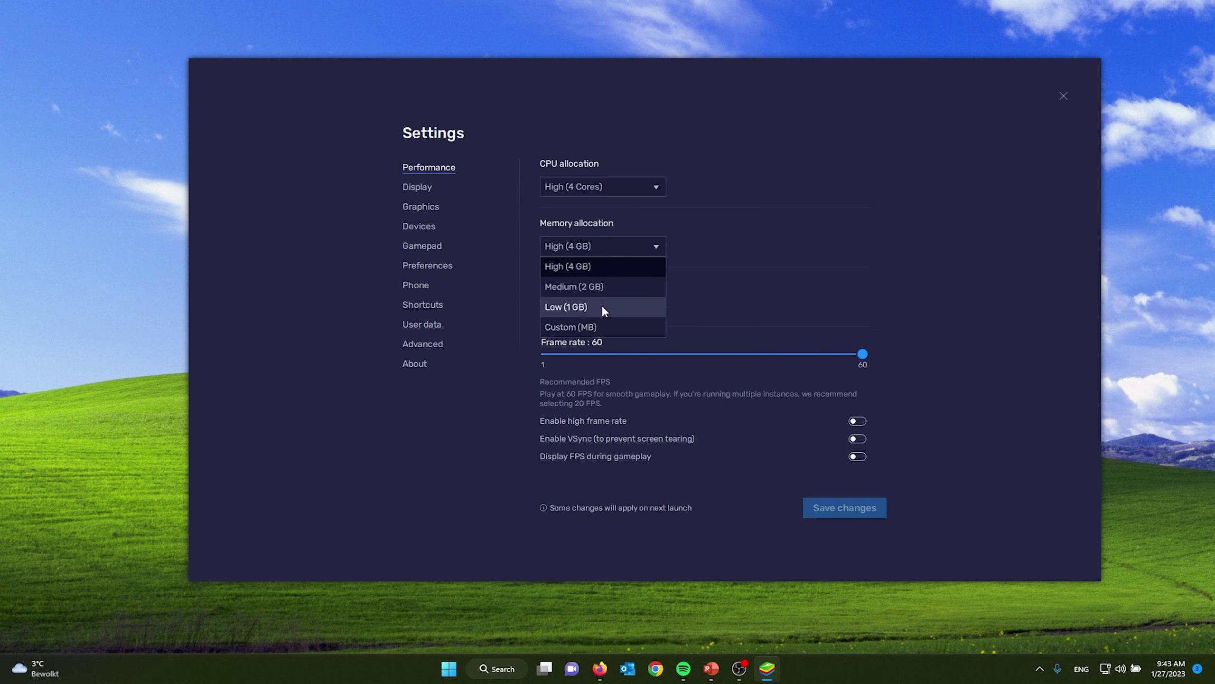
click(602, 266)
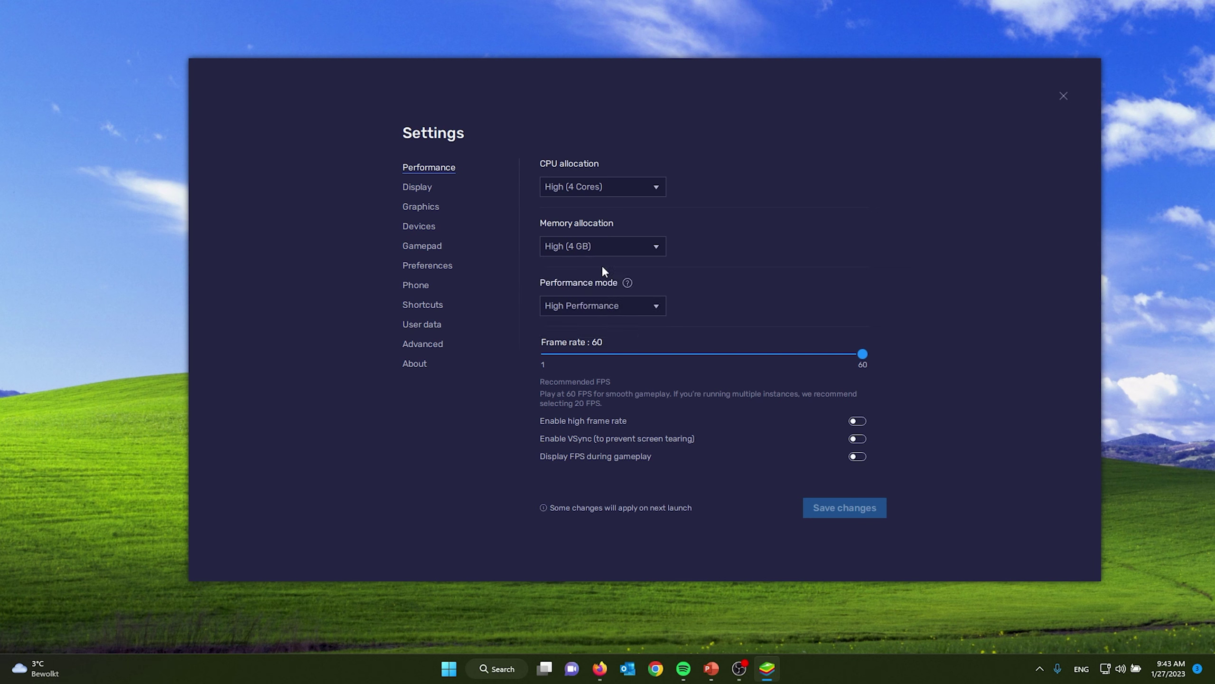
Step: Set performance mode to Balanced, enable high frame rate, and set 145 FPS
click(607, 306)
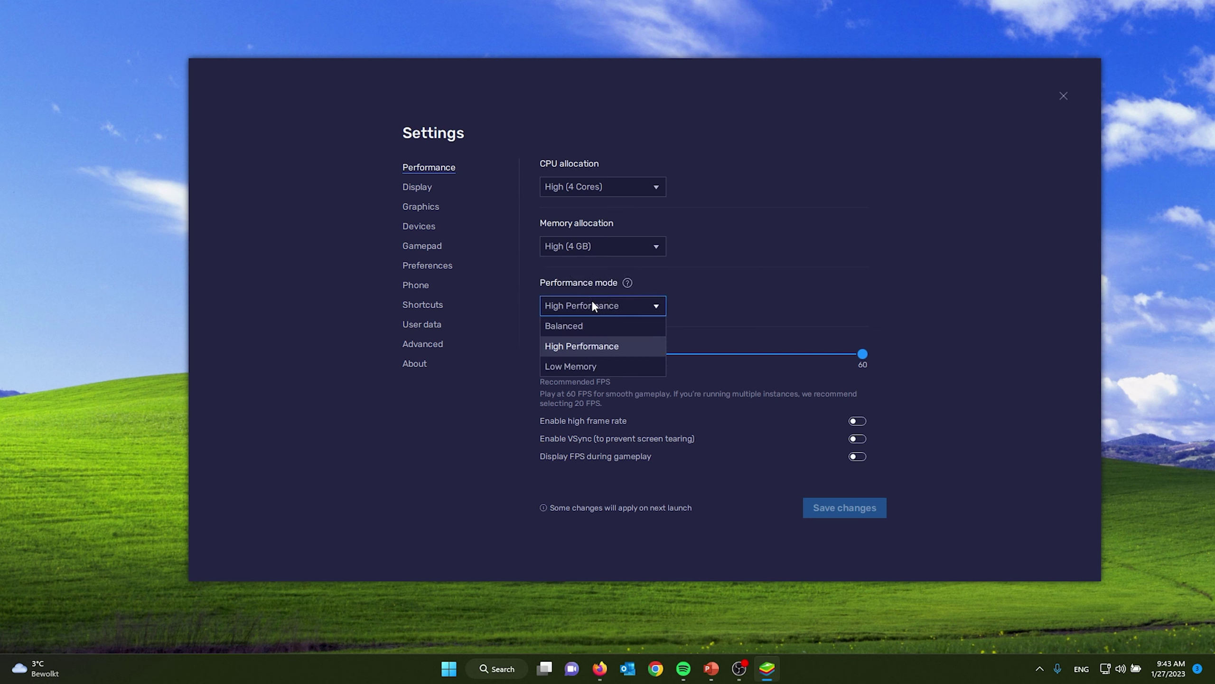
click(555, 329)
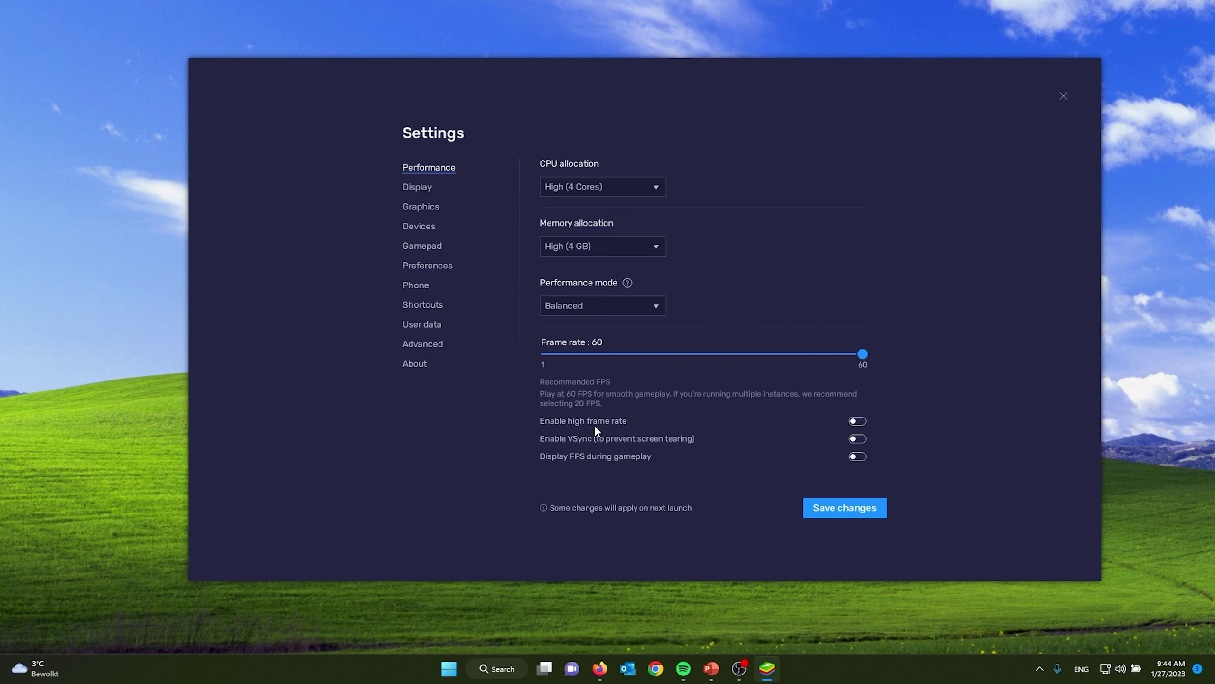
click(858, 420)
drag(623, 360, 738, 354)
Step: Go to Windows' Advanced display settings from the desktop's Display settings
right_click(44, 243)
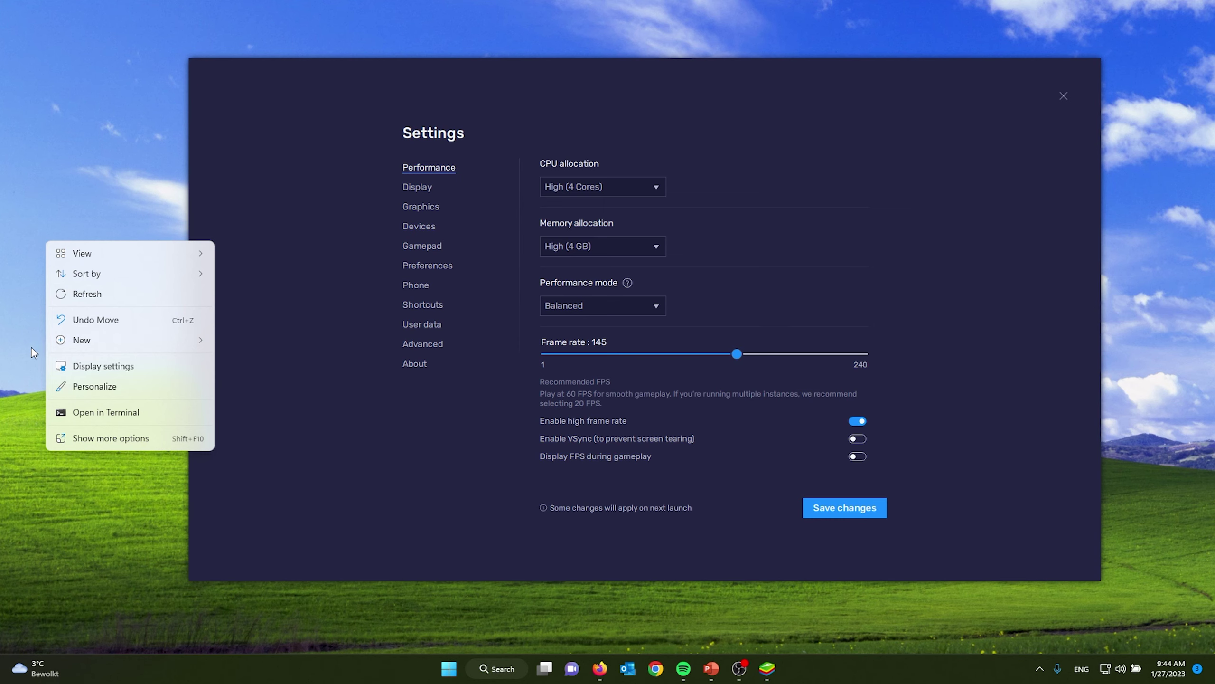
click(106, 367)
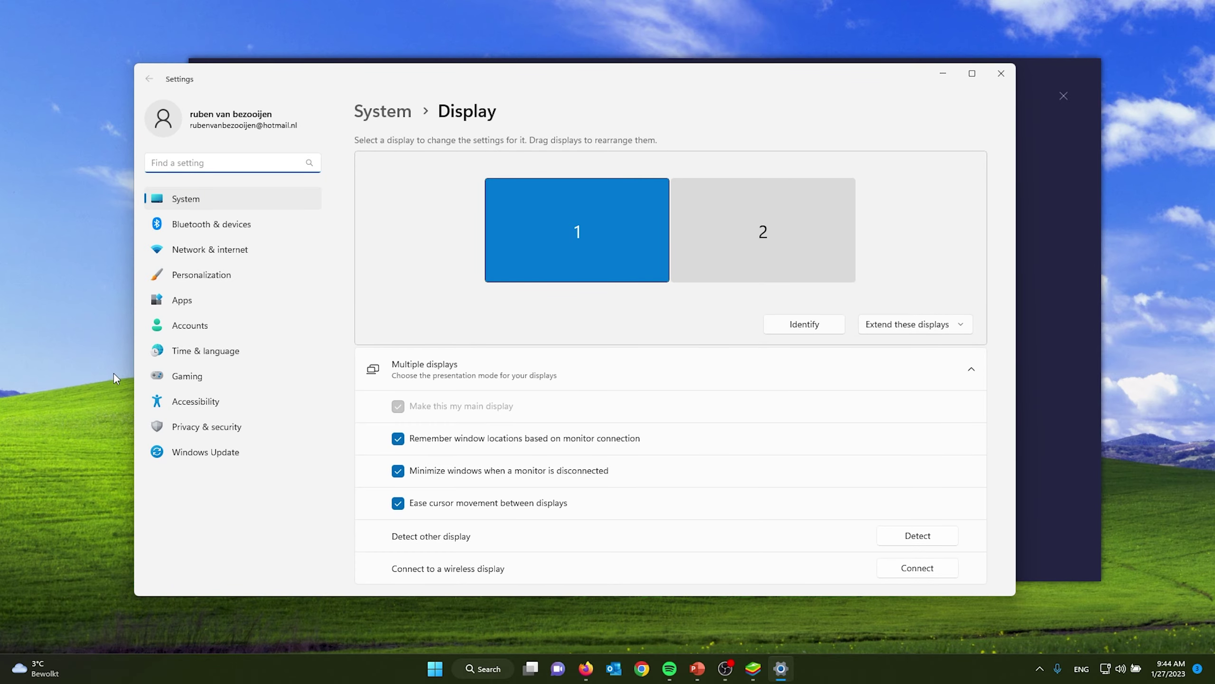
scroll(404, 365, down, 8)
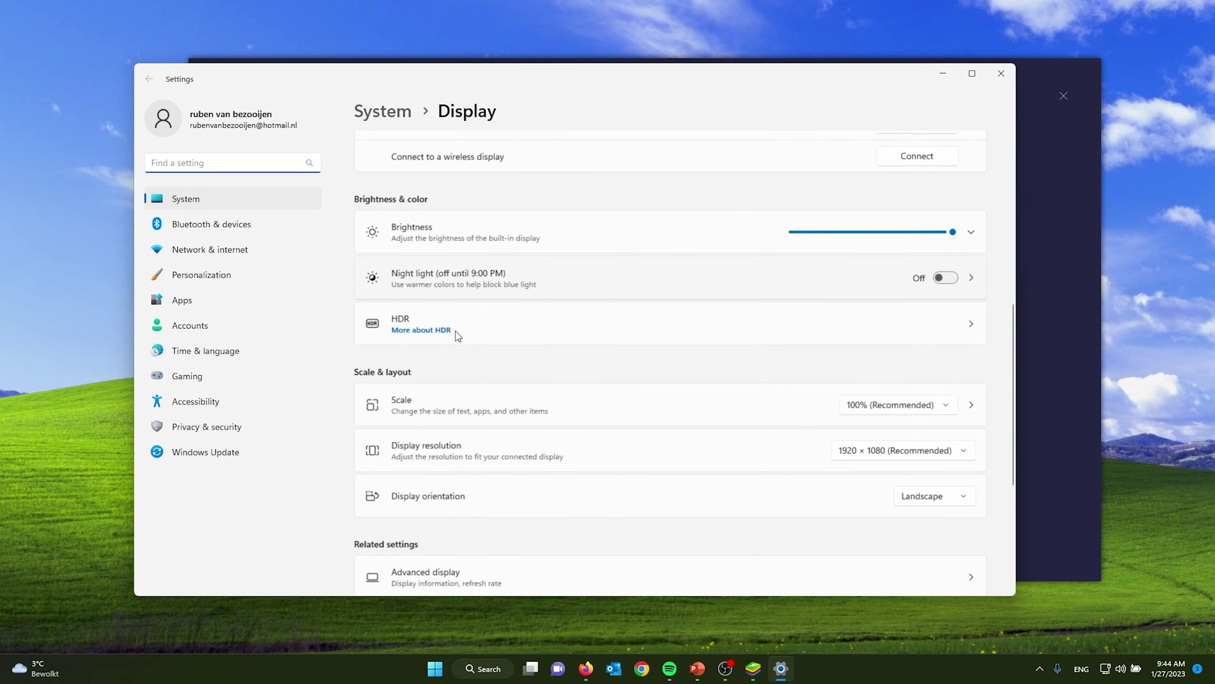
scroll(479, 330, down, 5)
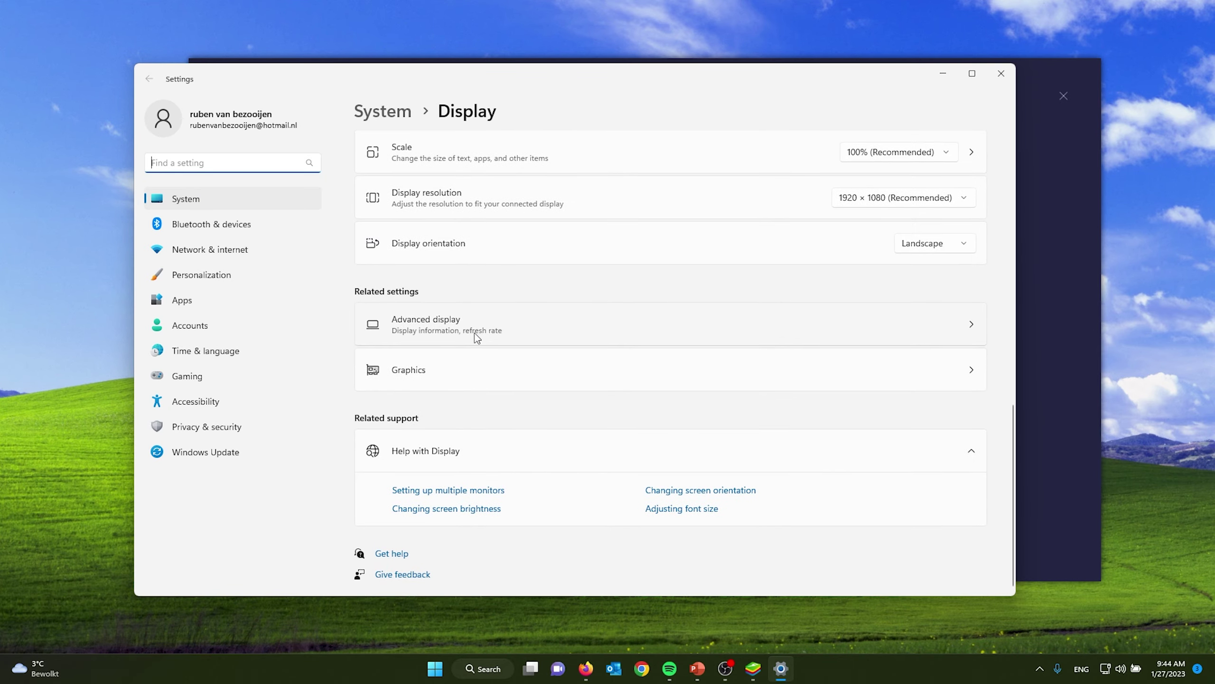
click(475, 325)
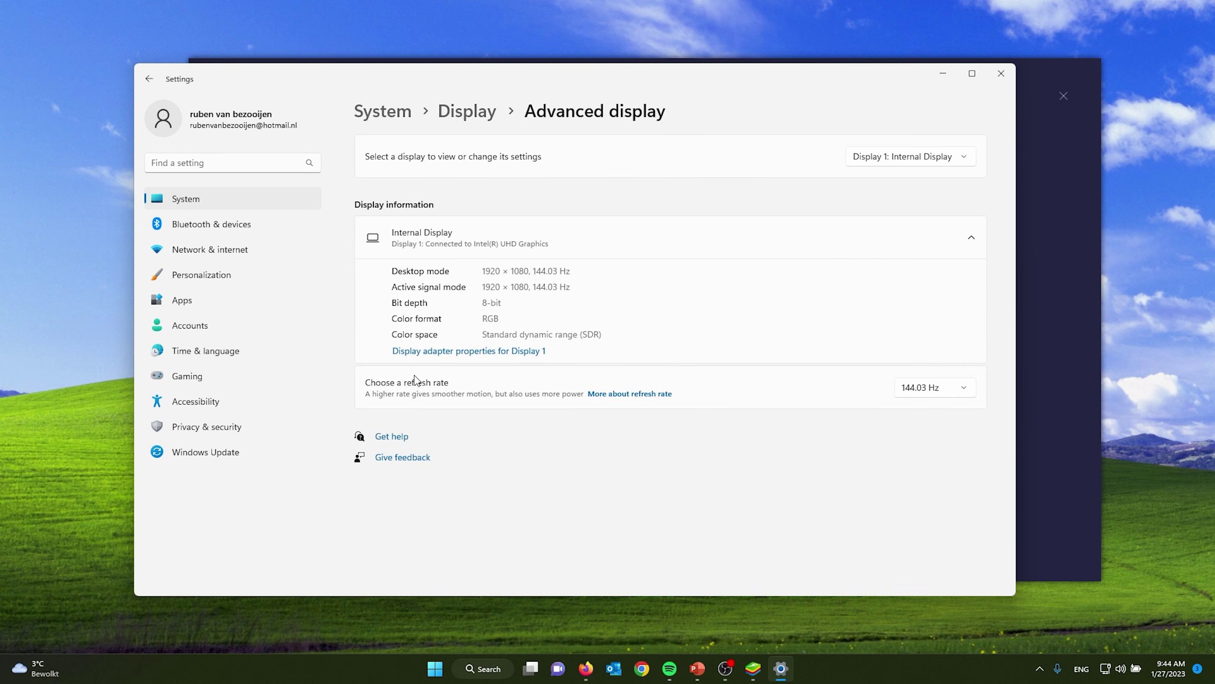
Step: Confirm the monitor refresh rate stays at 144.03 Hz, then return to BlueStacks settings
click(948, 395)
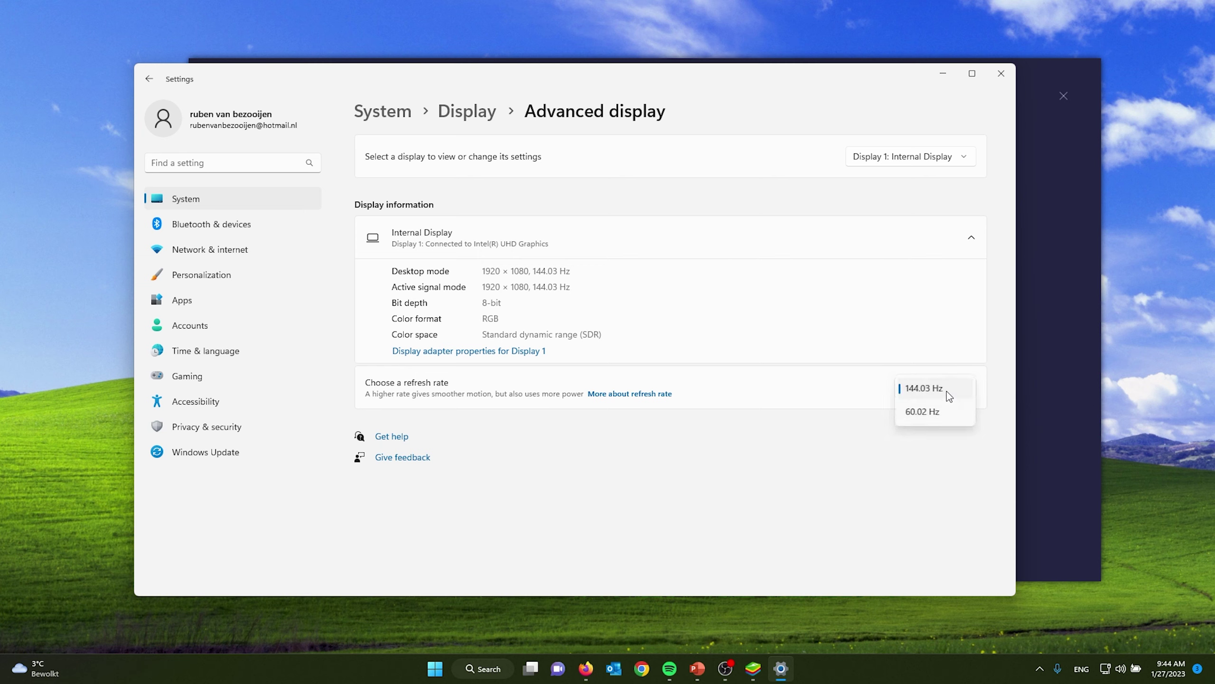
click(948, 393)
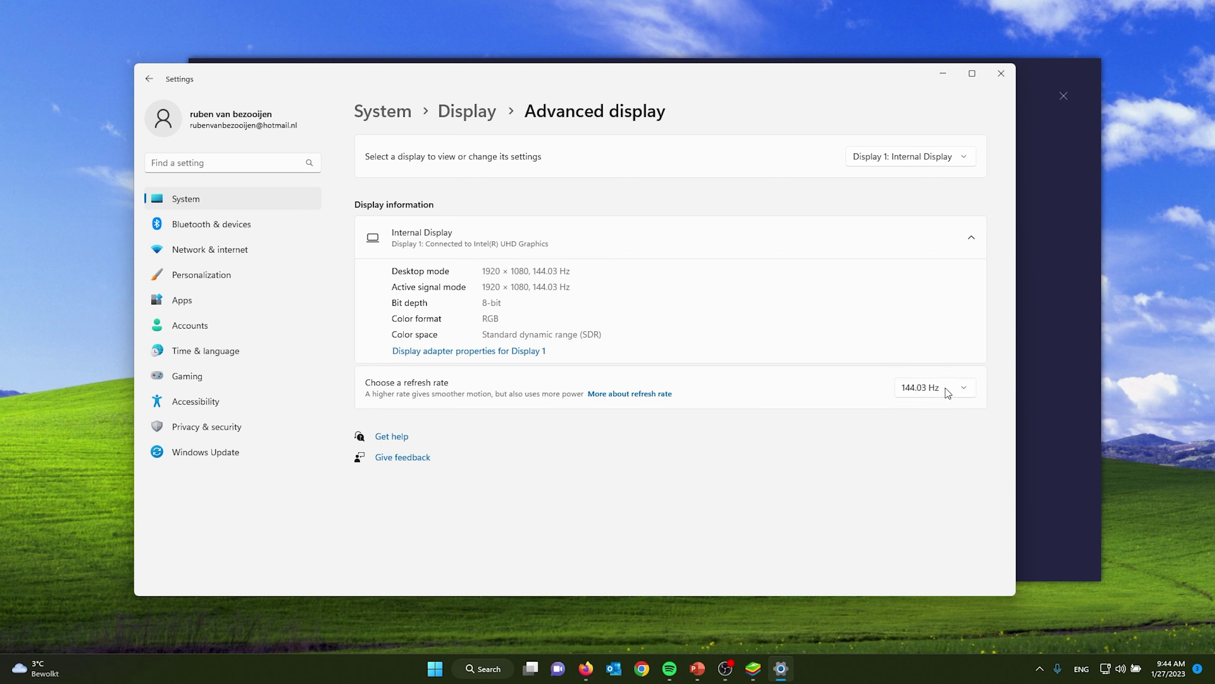
click(942, 391)
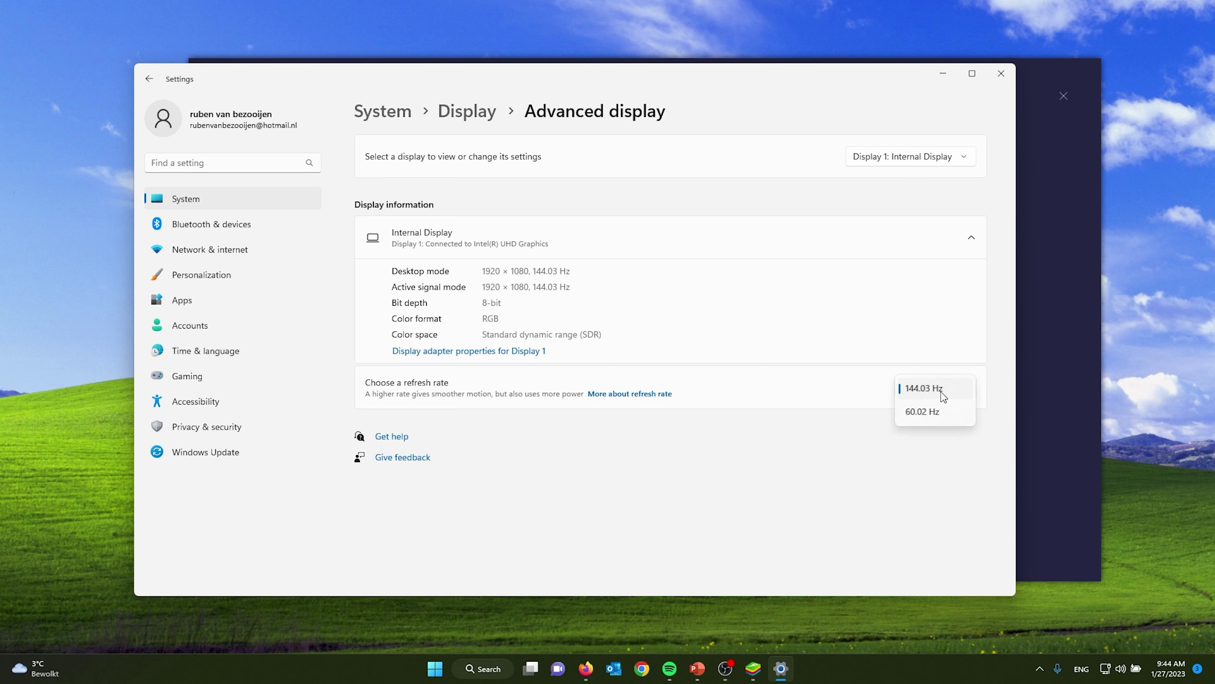
click(1038, 306)
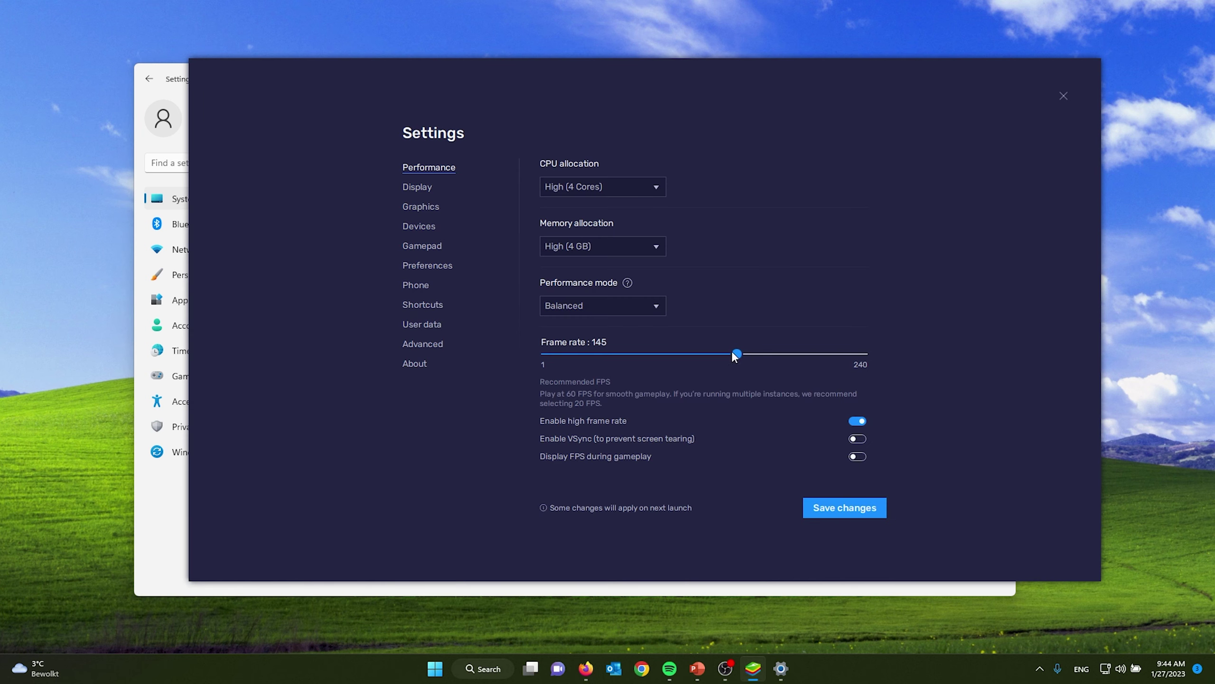